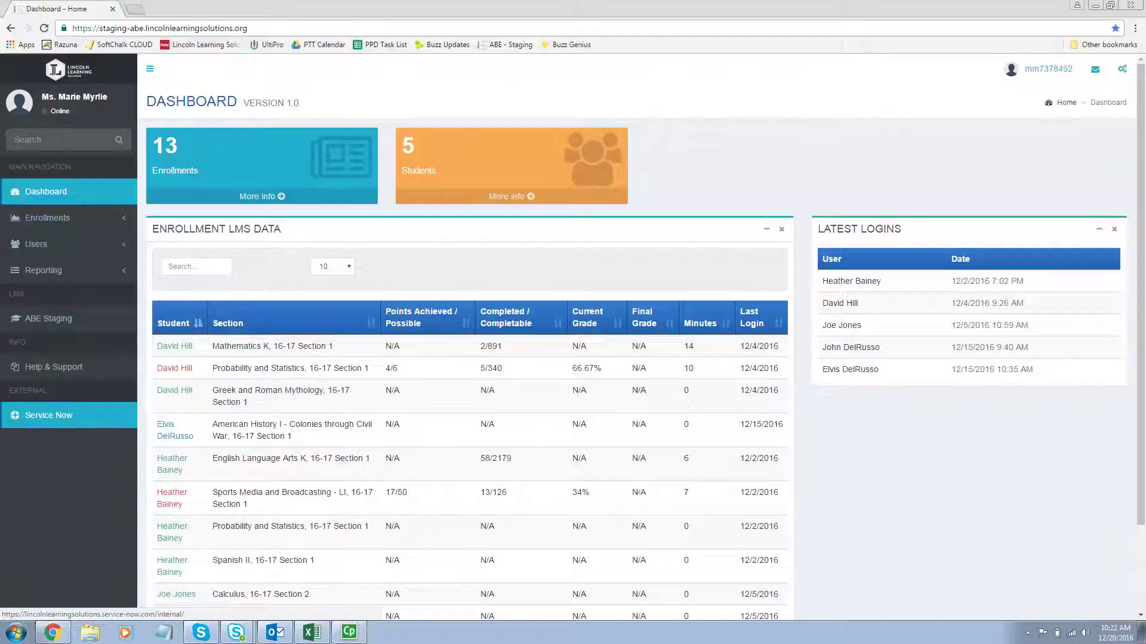
Expand Enrollments in the sidebar and show the five active students with their schools.
left_click(47, 218)
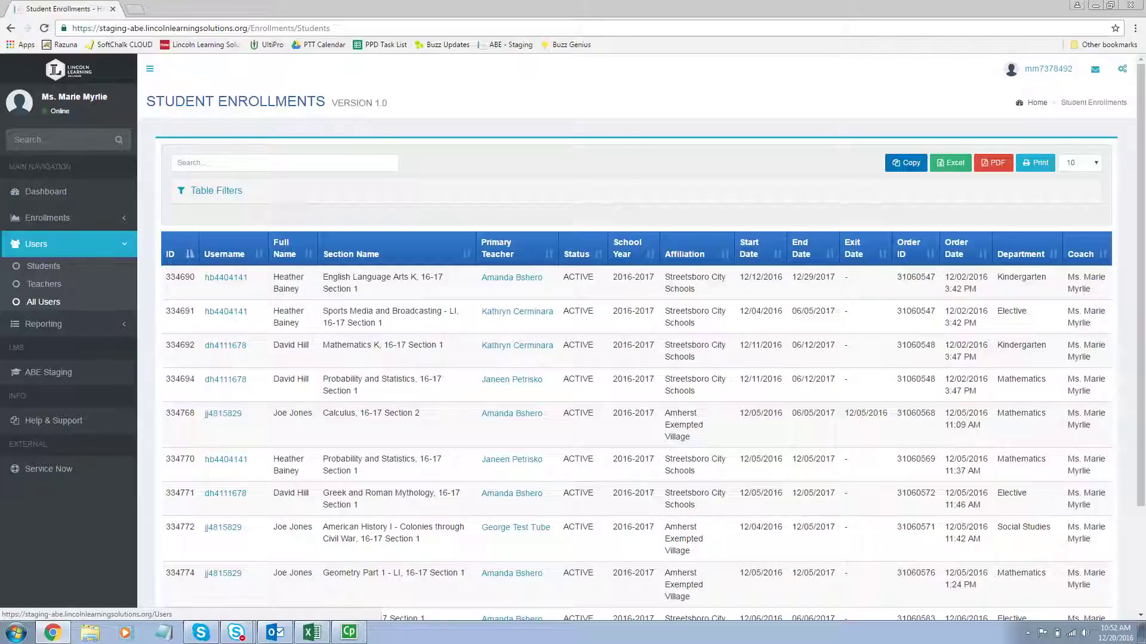
left_click(43, 267)
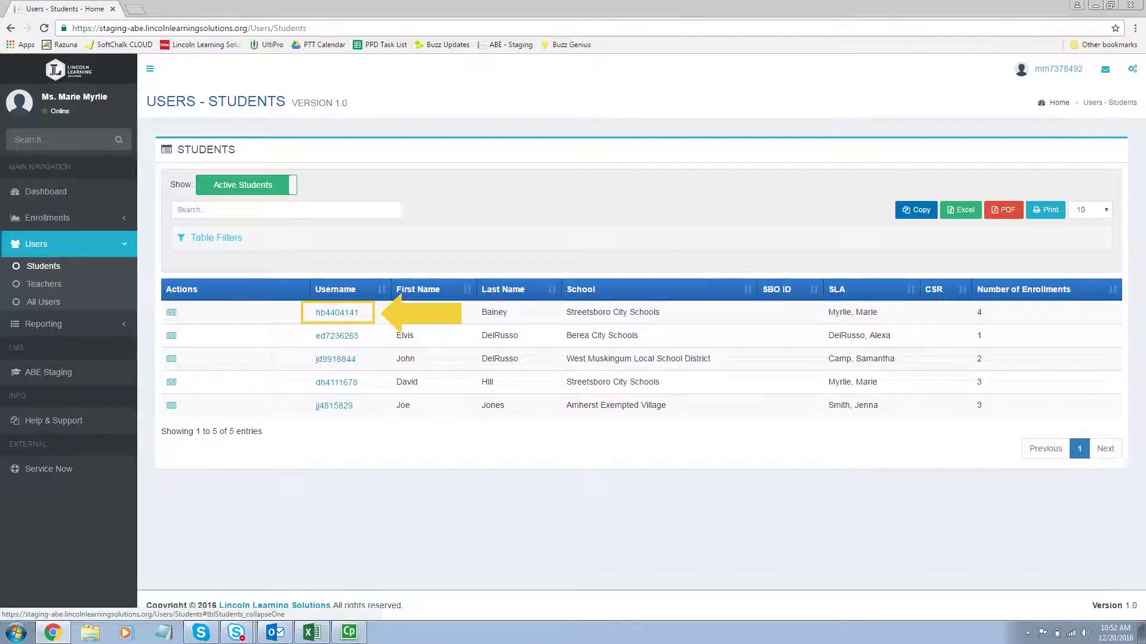
View the first student's details from their username in the list.
left_click(336, 313)
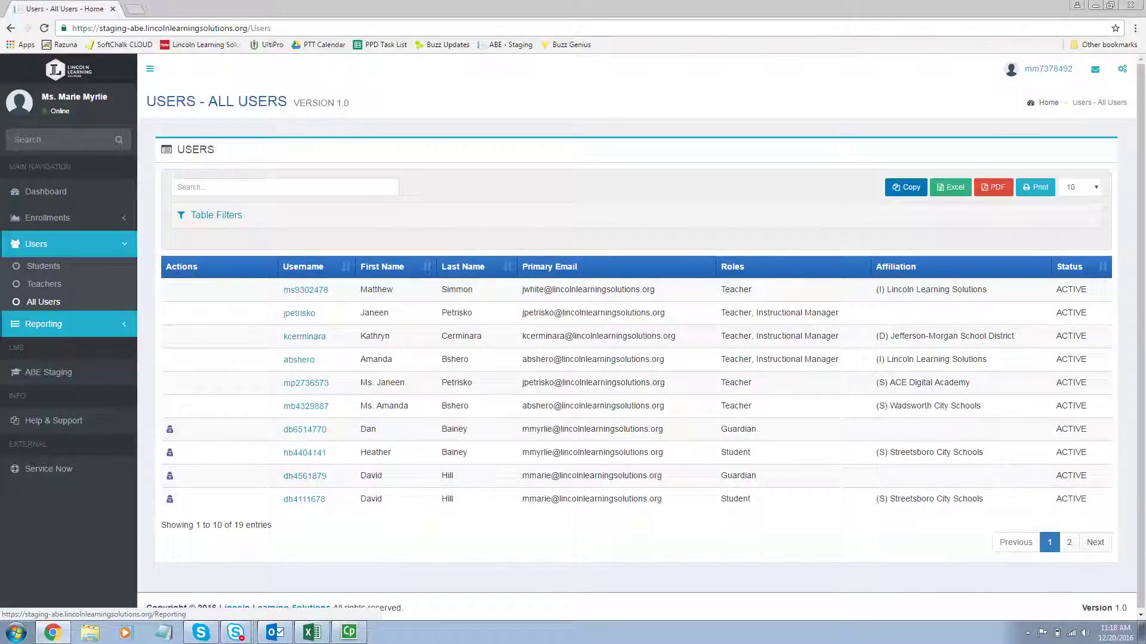
Expand the Reporting section and bring up the SSRS report chooser.
left_click(43, 324)
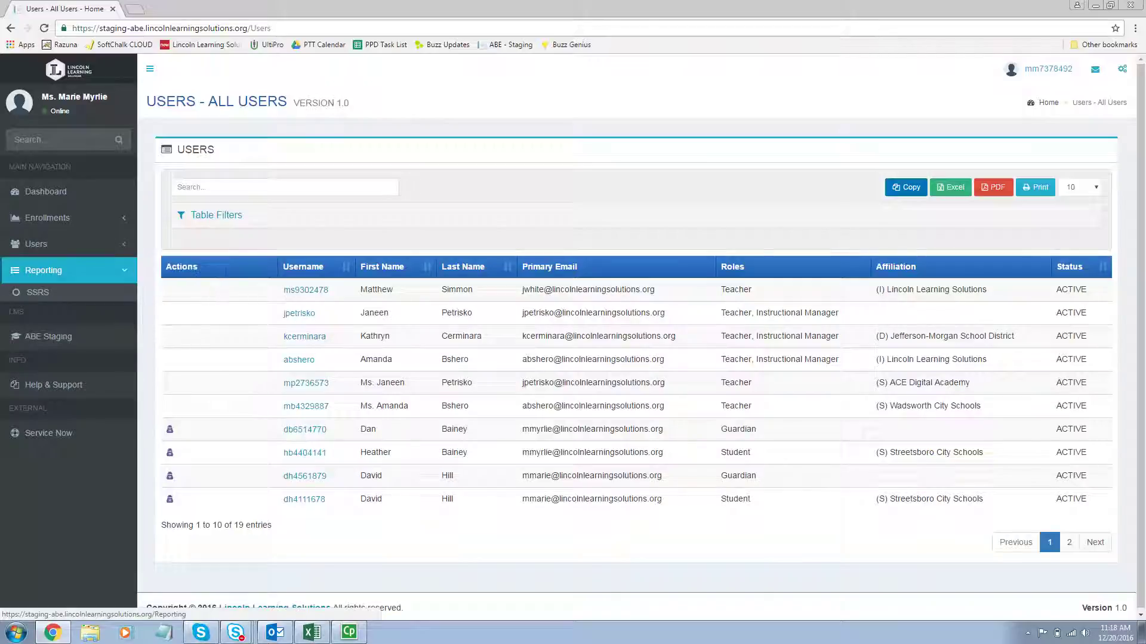
left_click(38, 292)
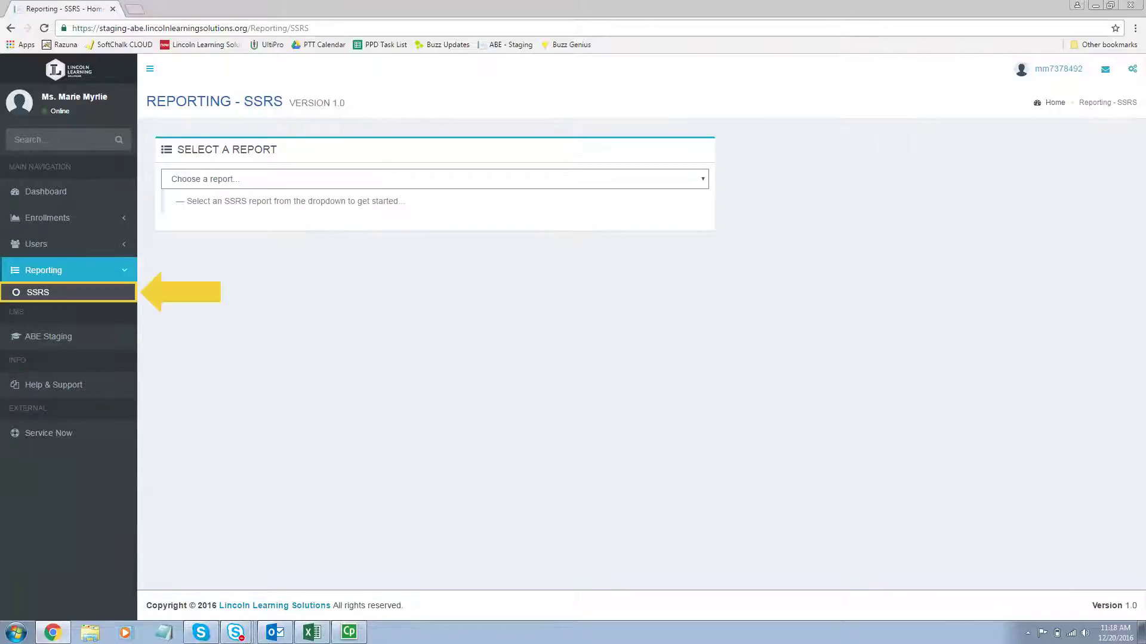